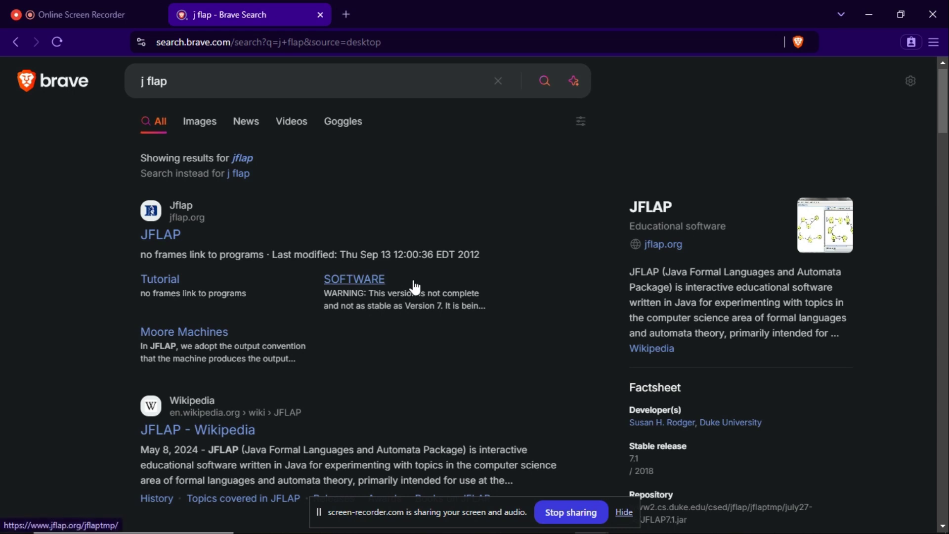
- Go from the search results to the official jflap.org site and browse its home page
{"action": "scroll", "coordinate": [416, 287], "scroll_direction": "down", "scroll_amount": 1}
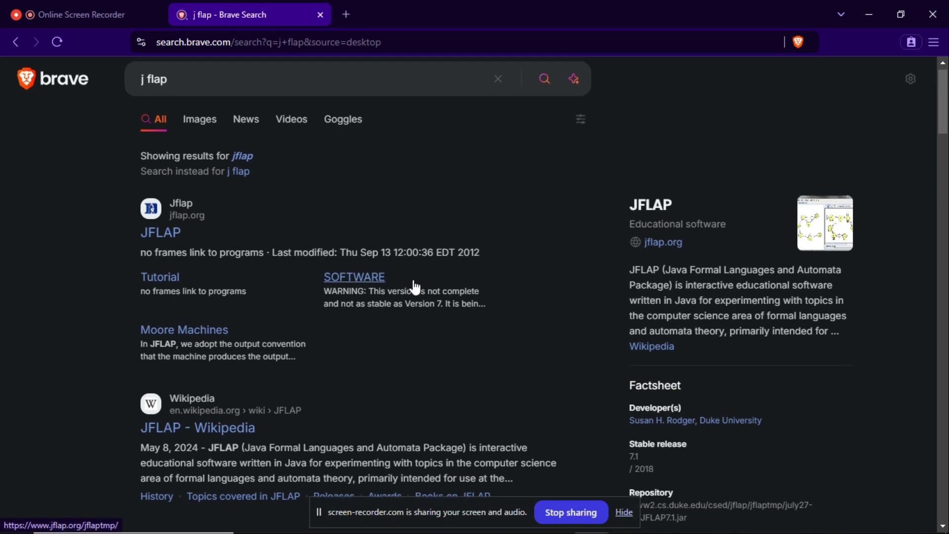
{"action": "scroll", "coordinate": [416, 287], "scroll_direction": "up", "scroll_amount": 1}
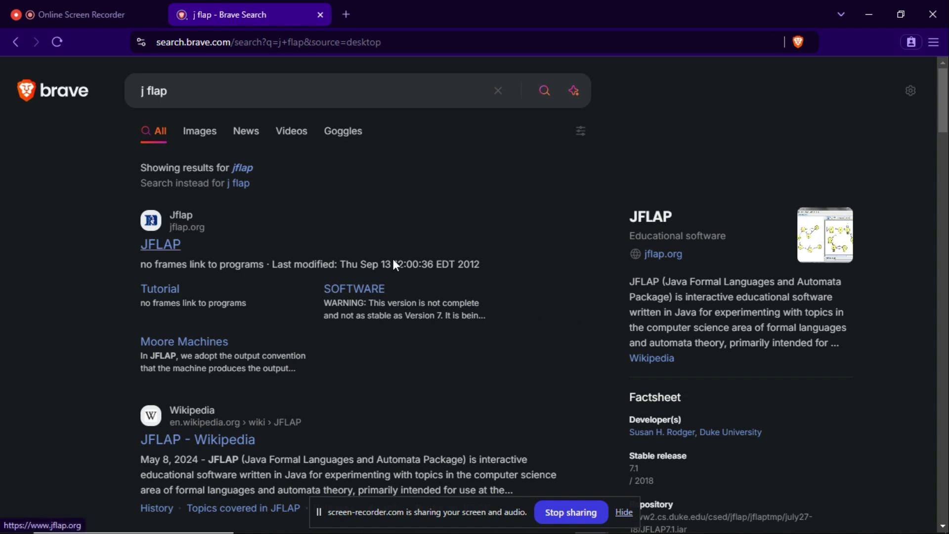
{"action": "scroll", "coordinate": [400, 292], "scroll_direction": "down", "scroll_amount": 1}
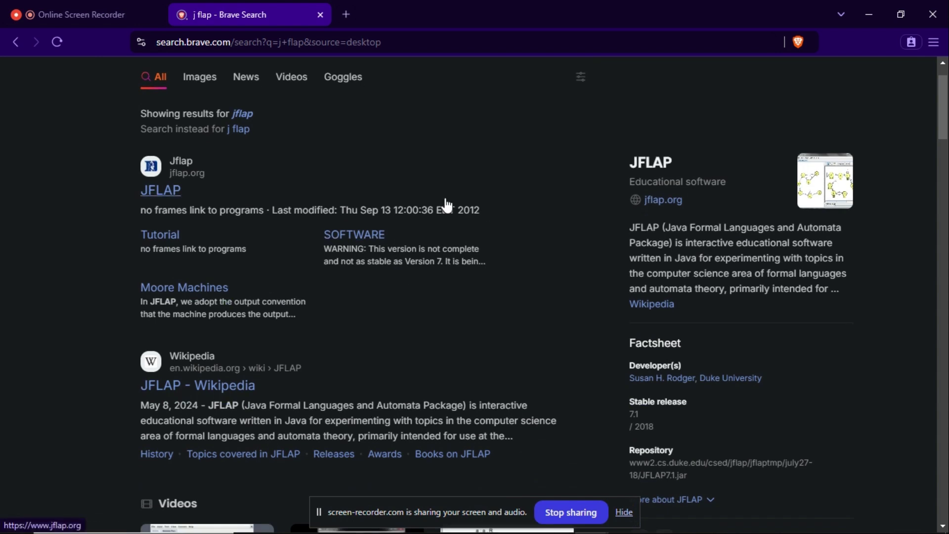
{"action": "scroll", "coordinate": [447, 205], "scroll_direction": "up", "scroll_amount": 1}
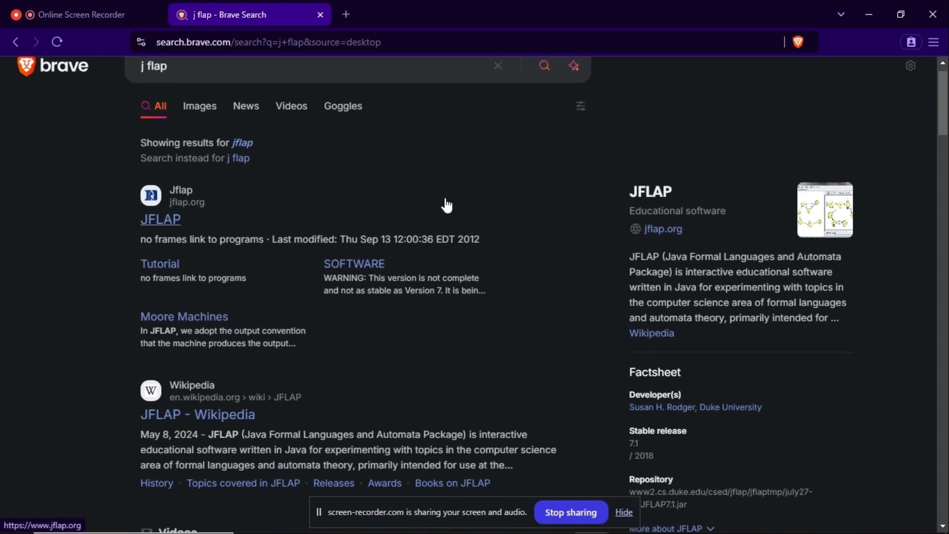
{"action": "scroll", "coordinate": [447, 204], "scroll_direction": "up", "scroll_amount": 1}
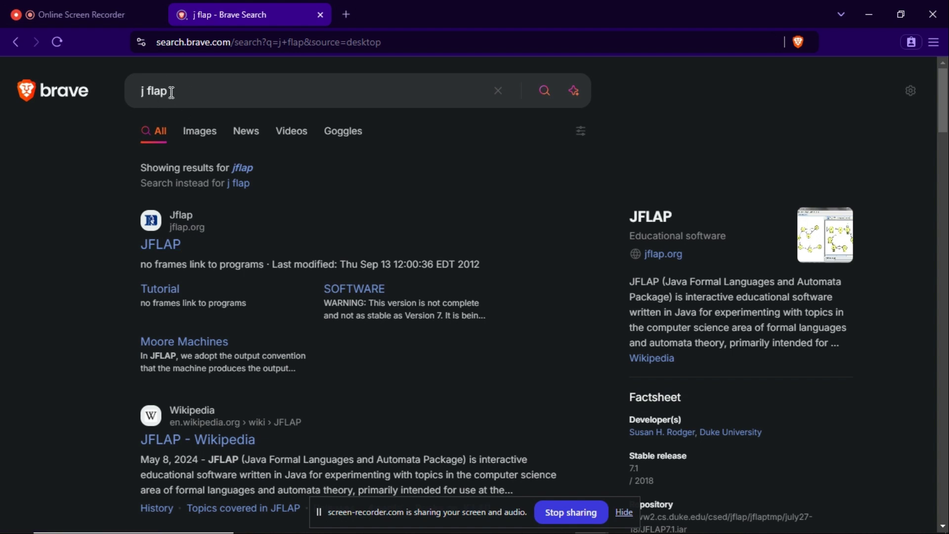
{"action": "left_click", "coordinate": [185, 245]}
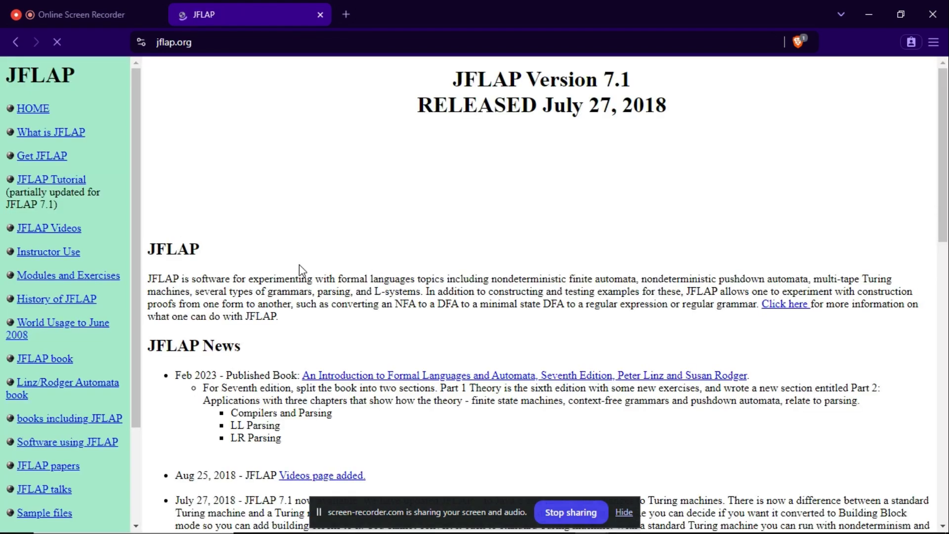
{"action": "scroll", "coordinate": [299, 265], "scroll_direction": "down", "scroll_amount": 5}
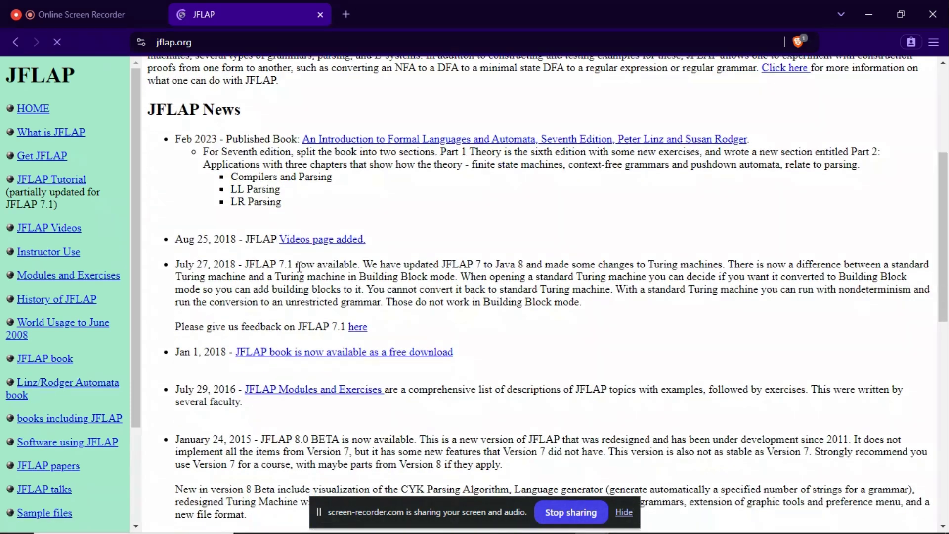
{"action": "scroll", "coordinate": [299, 267], "scroll_direction": "up", "scroll_amount": 5}
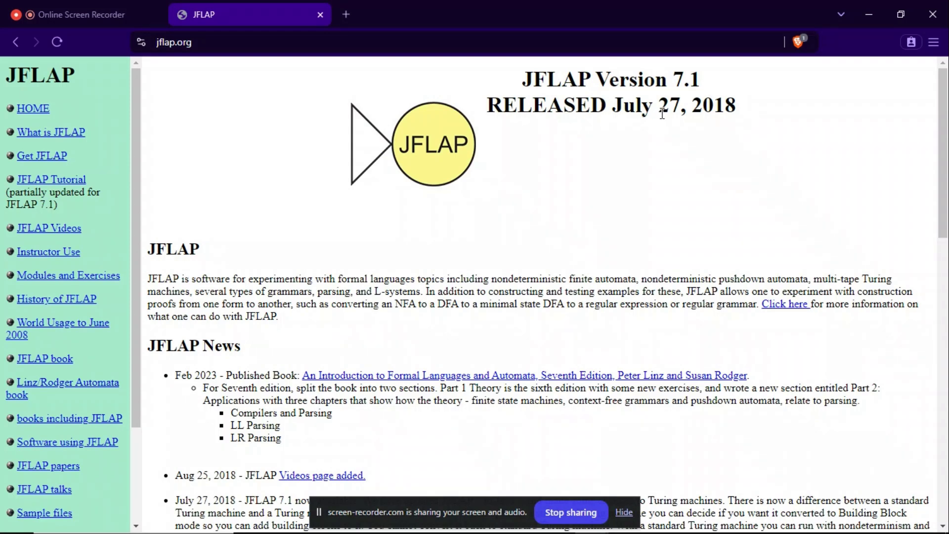
{"action": "scroll", "coordinate": [525, 259], "scroll_direction": "down", "scroll_amount": 1}
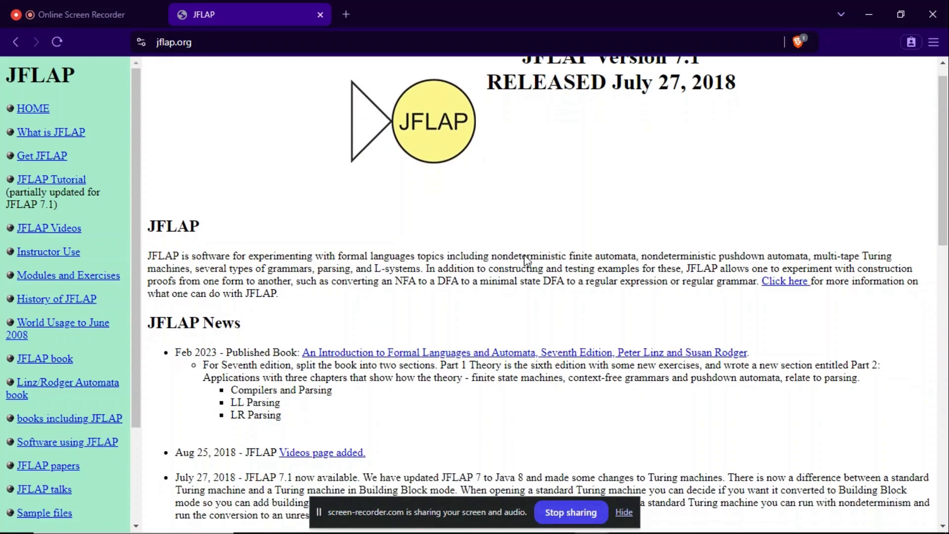
{"action": "scroll", "coordinate": [525, 259], "scroll_direction": "down", "scroll_amount": 1}
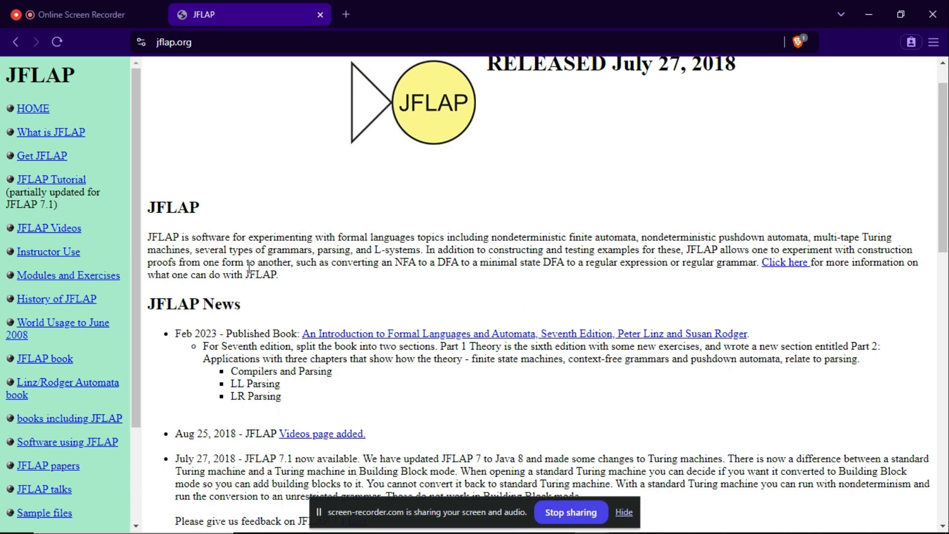
{"action": "scroll", "coordinate": [323, 338], "scroll_direction": "down", "scroll_amount": 1}
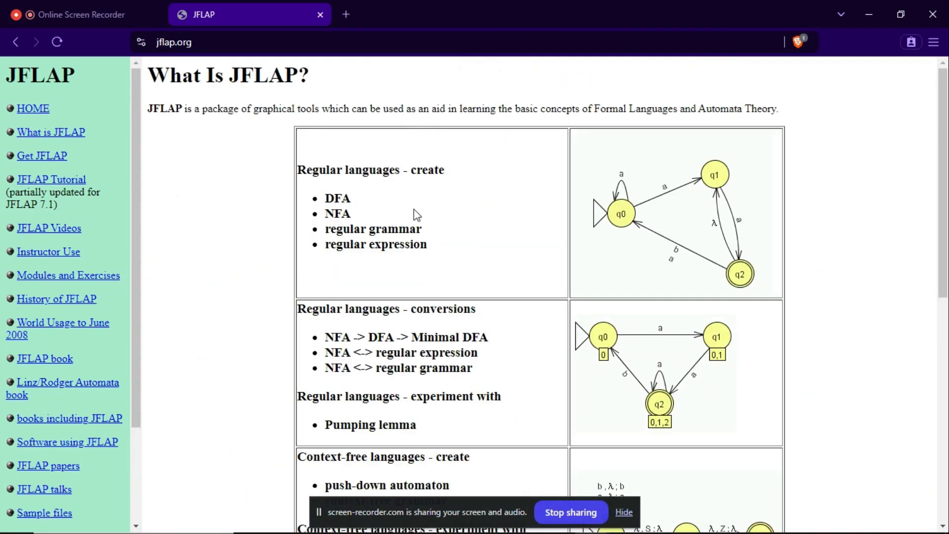
- Review the What Is JFLAP? feature table, from regular languages to Turing machines and L-systems
{"action": "scroll", "coordinate": [414, 285], "scroll_direction": "down", "scroll_amount": 1}
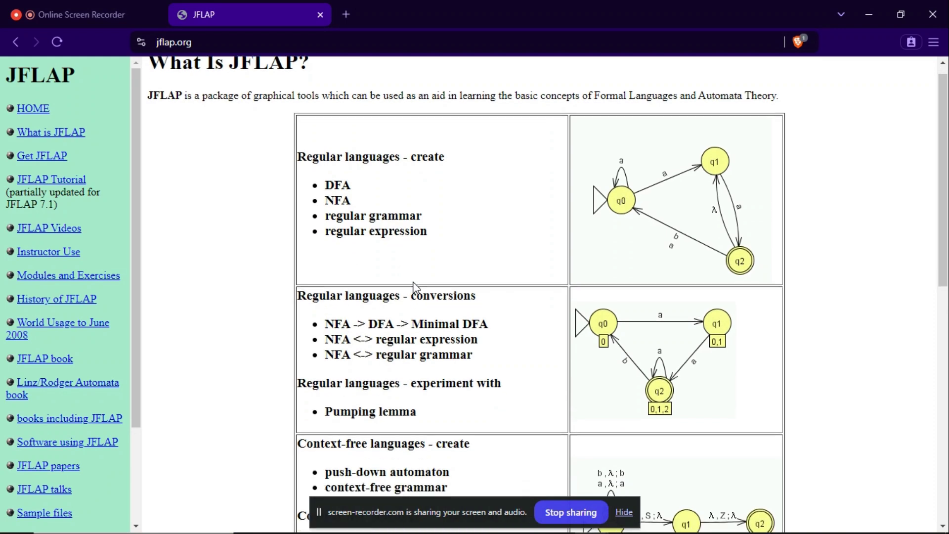
{"action": "scroll", "coordinate": [546, 268], "scroll_direction": "down", "scroll_amount": 2}
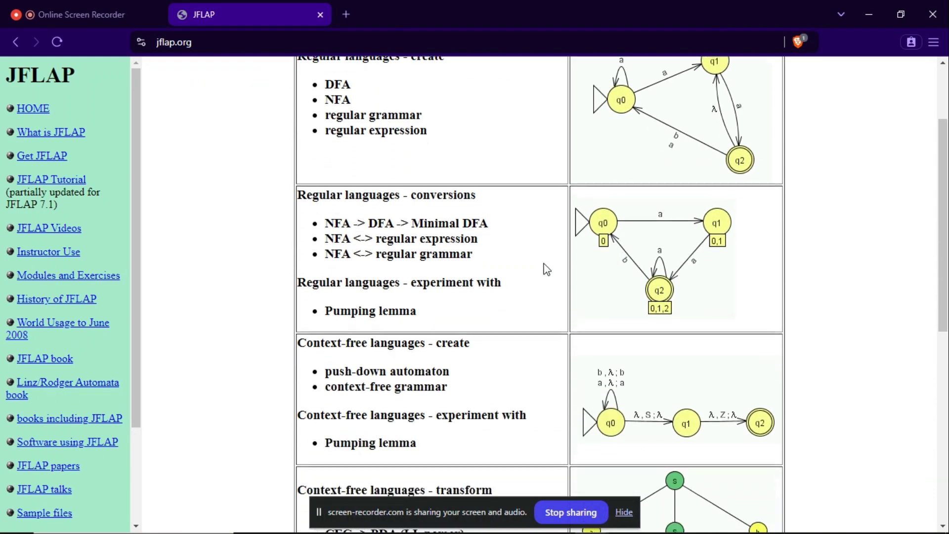
{"action": "scroll", "coordinate": [546, 268], "scroll_direction": "down", "scroll_amount": 5}
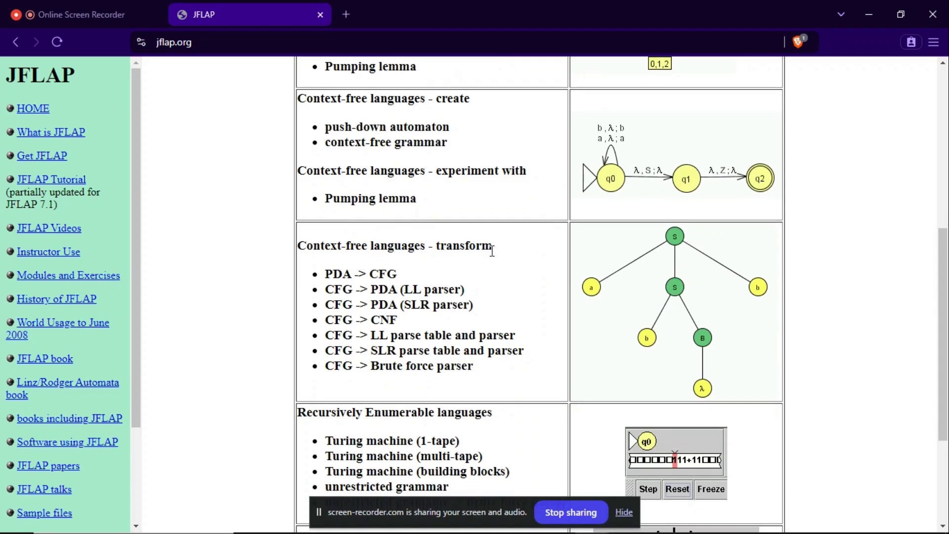
{"action": "scroll", "coordinate": [493, 251], "scroll_direction": "down", "scroll_amount": 3}
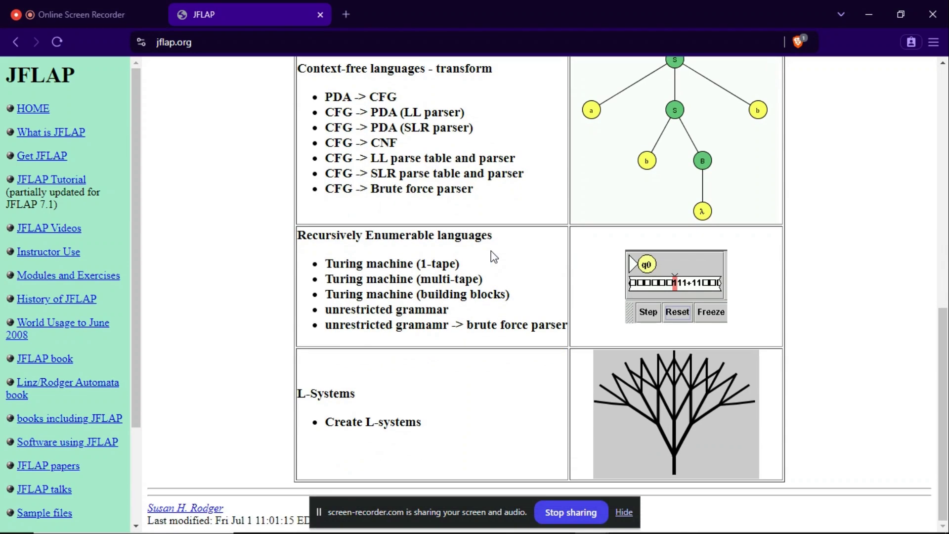
{"action": "scroll", "coordinate": [492, 256], "scroll_direction": "up", "scroll_amount": 9}
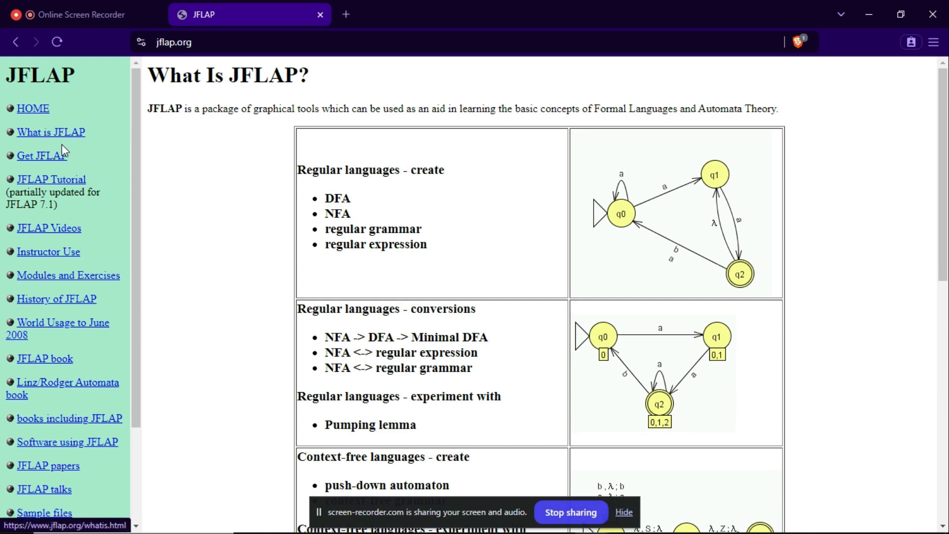
- Open the JFLAP Tutorial in a new tab and skim it
{"action": "left_click", "coordinate": [50, 182]}
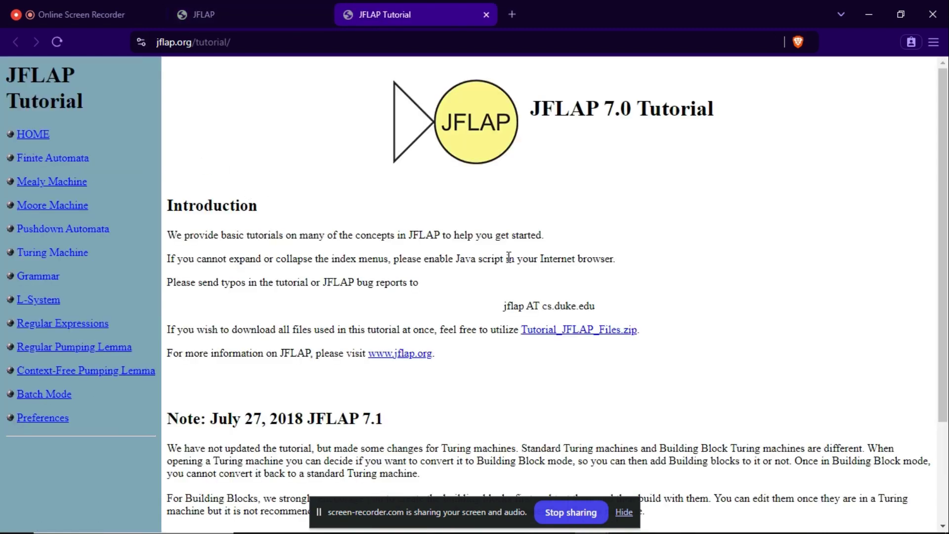
{"action": "scroll", "coordinate": [508, 259], "scroll_direction": "down", "scroll_amount": 2}
{"action": "scroll", "coordinate": [509, 258], "scroll_direction": "up", "scroll_amount": 2}
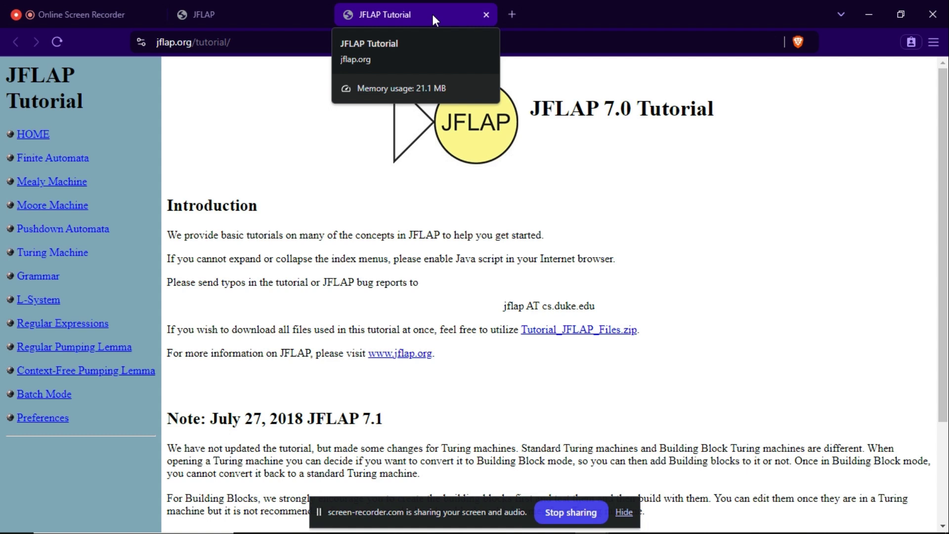
- Back on the JFLAP site, go through Get JFLAP to the download registration form
{"action": "left_click", "coordinate": [278, 9]}
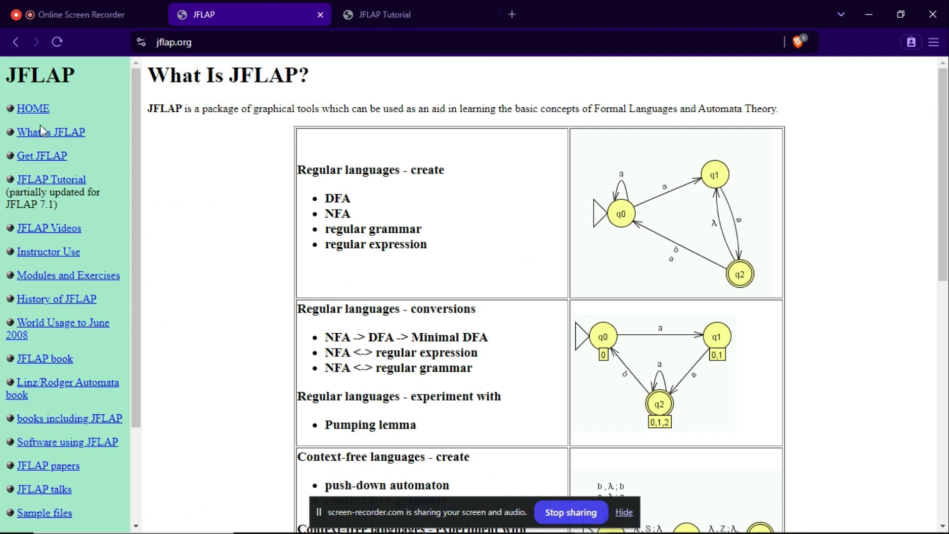
{"action": "left_click", "coordinate": [40, 157]}
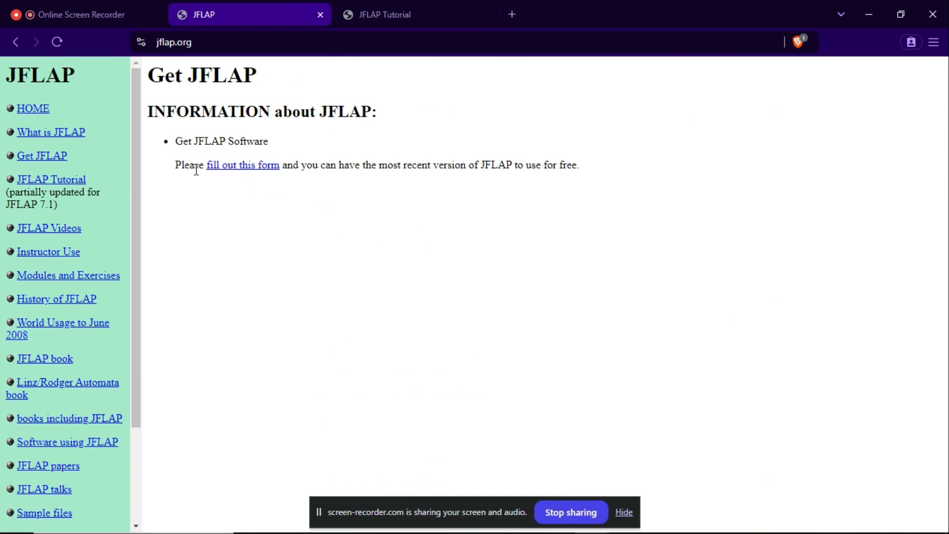
{"action": "left_click", "coordinate": [242, 166]}
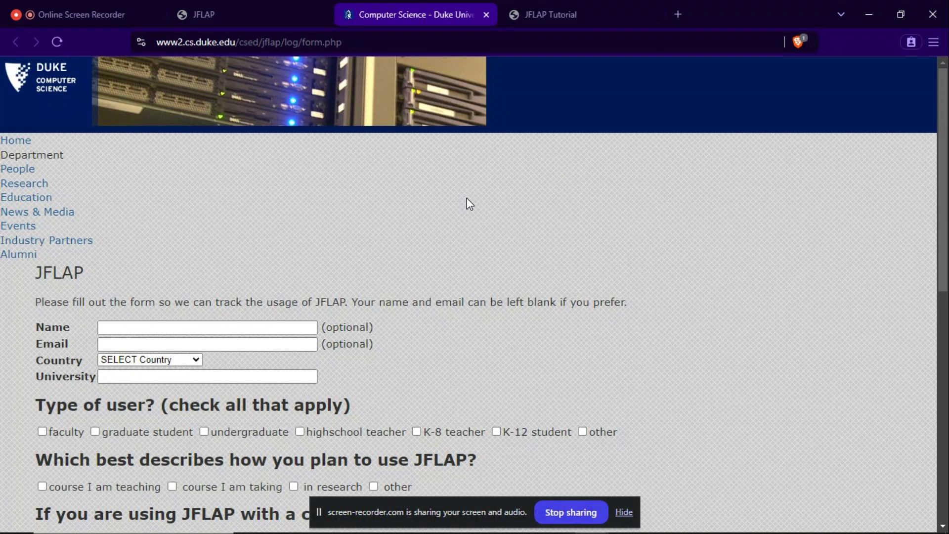
- Leave the optional name and e-mail fields blank, clearing the text entered in them
{"action": "scroll", "coordinate": [409, 261], "scroll_direction": "down", "scroll_amount": 2}
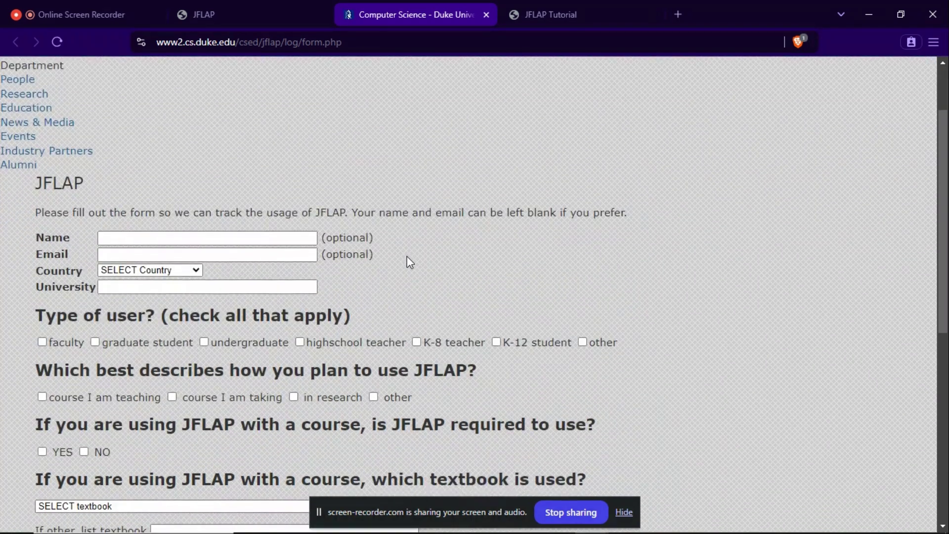
{"action": "left_click", "coordinate": [199, 240]}
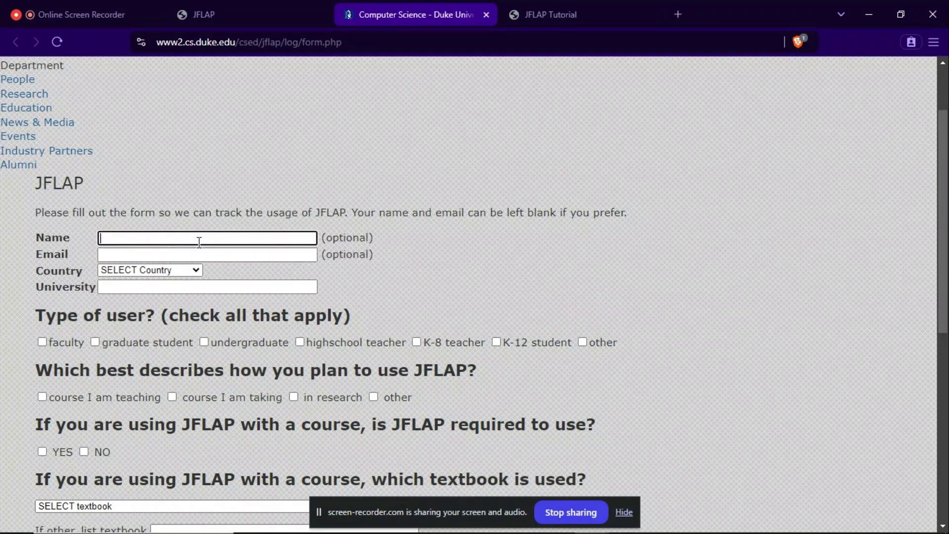
{"action": "type", "text": "mark"}
{"action": "left_click", "coordinate": [208, 254]}
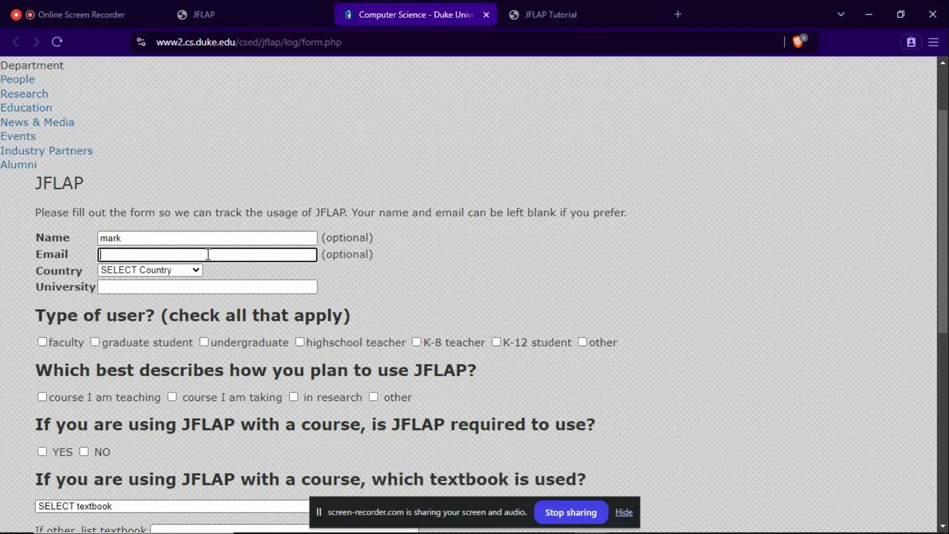
{"action": "type", "text": "mar"}
{"action": "type", "text": "="}
{"action": "key", "text": "BackSpace"}
{"action": "key", "text": "BackSpace"}
{"action": "key", "text": "BackSpace"}
{"action": "key", "text": "BackSpace"}
{"action": "triple_click", "coordinate": [228, 235]}
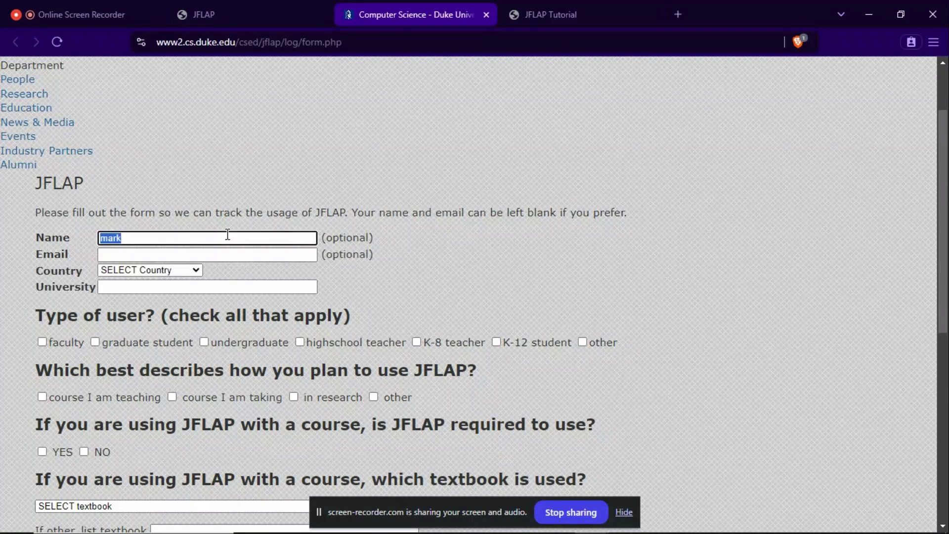
{"action": "key", "text": "BackSpace"}
- Set the country to India and the university to VTU
{"action": "left_click", "coordinate": [184, 273]}
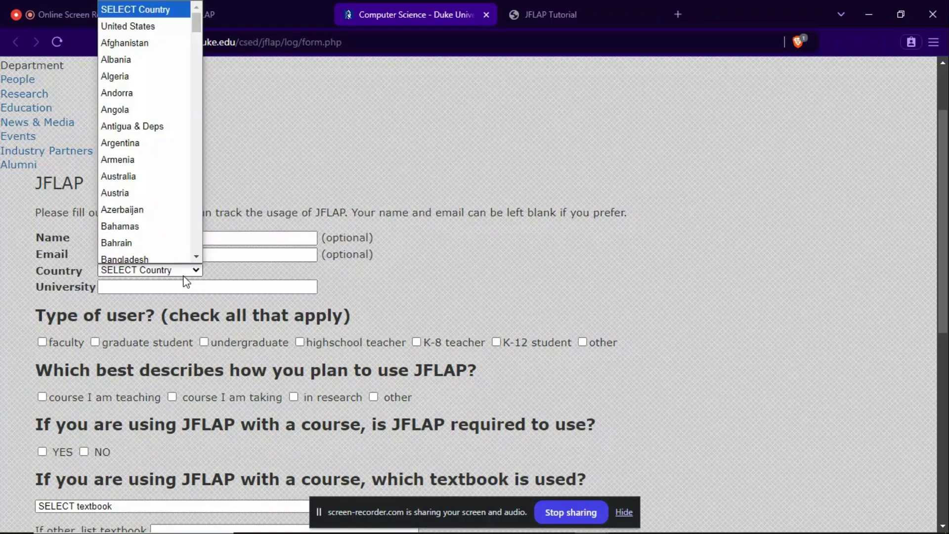
{"action": "left_click", "coordinate": [184, 276]}
{"action": "left_click", "coordinate": [184, 275]}
{"action": "key", "text": "i"}
{"action": "key", "text": "n"}
{"action": "left_click", "coordinate": [183, 285]}
{"action": "left_click", "coordinate": [179, 288]}
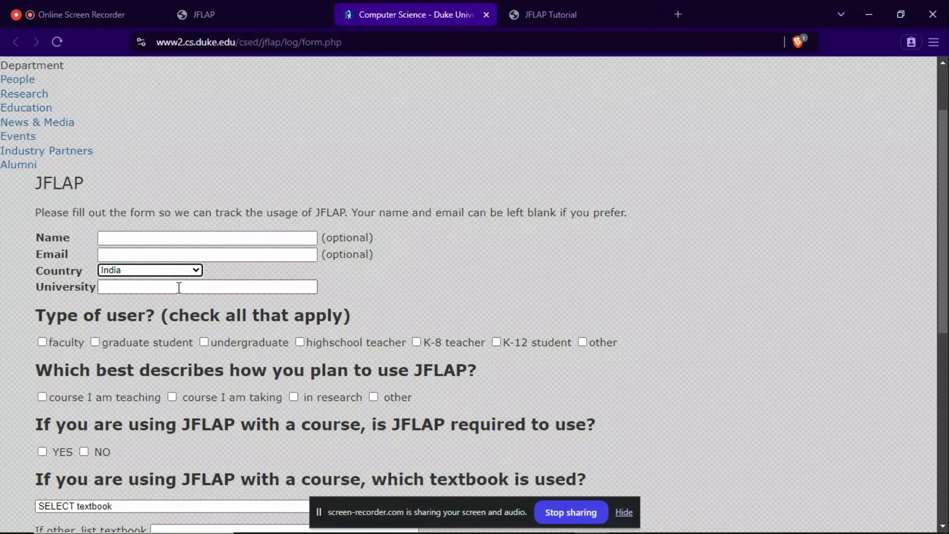
{"action": "type", "text": "V"}
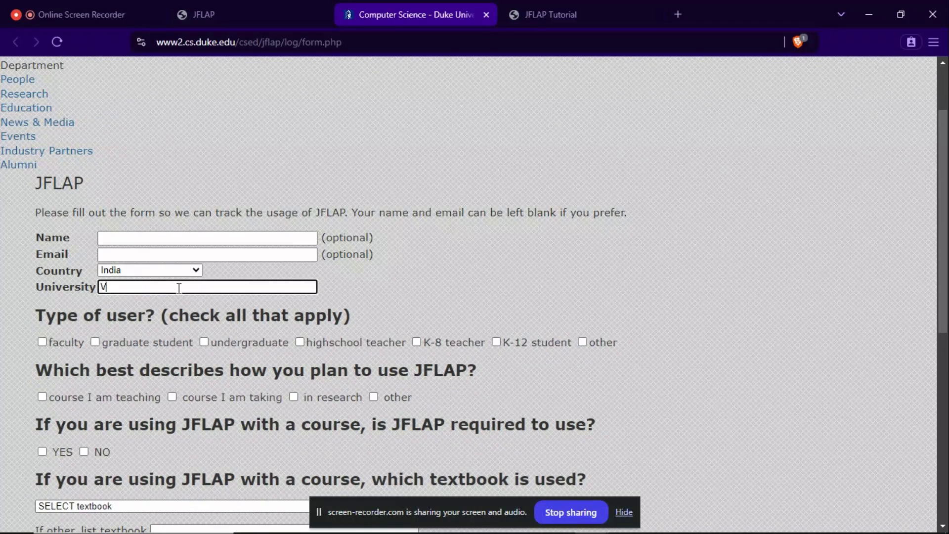
{"action": "type", "text": "TU"}
- Mark the user as an undergraduate using JFLAP for a course they are taking, required: YES
{"action": "scroll", "coordinate": [179, 288], "scroll_direction": "down", "scroll_amount": 1}
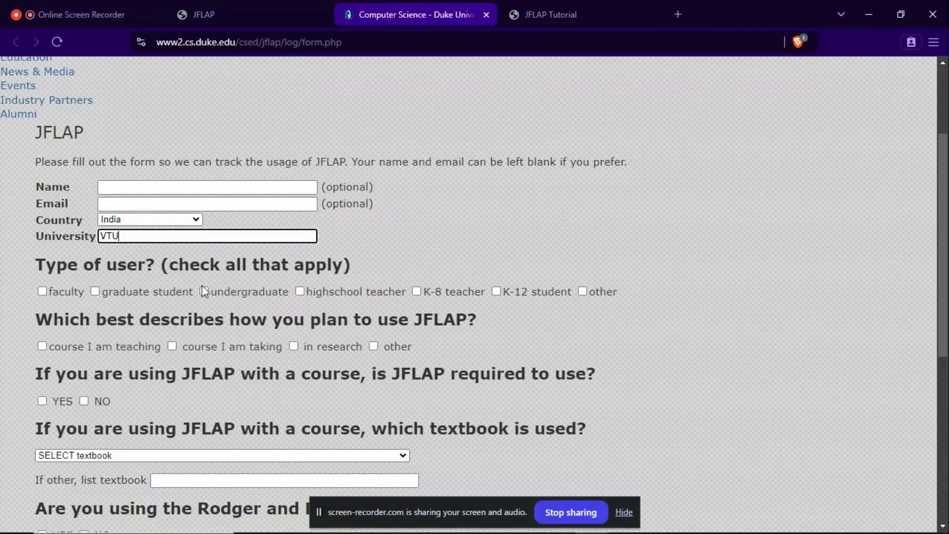
{"action": "left_click", "coordinate": [42, 291]}
{"action": "scroll", "coordinate": [43, 292], "scroll_direction": "down", "scroll_amount": 2}
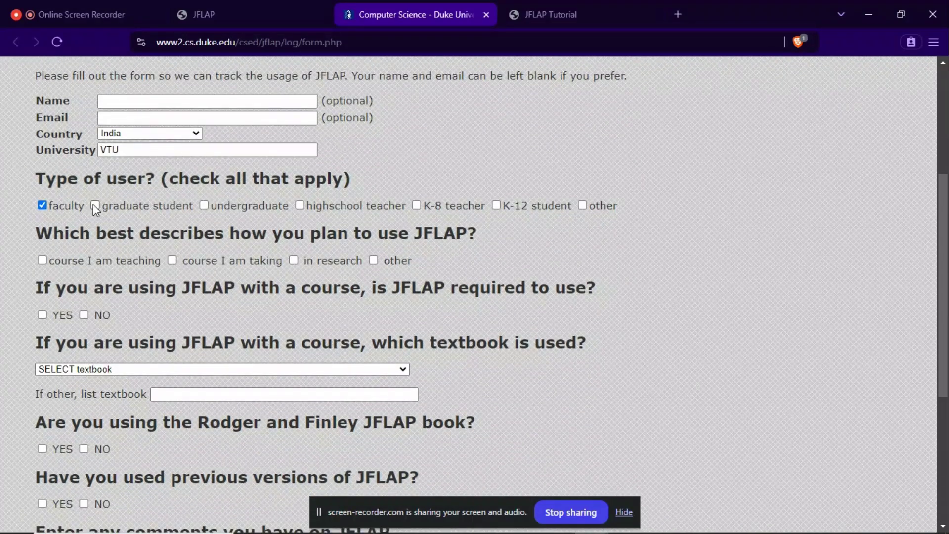
{"action": "left_click", "coordinate": [209, 204]}
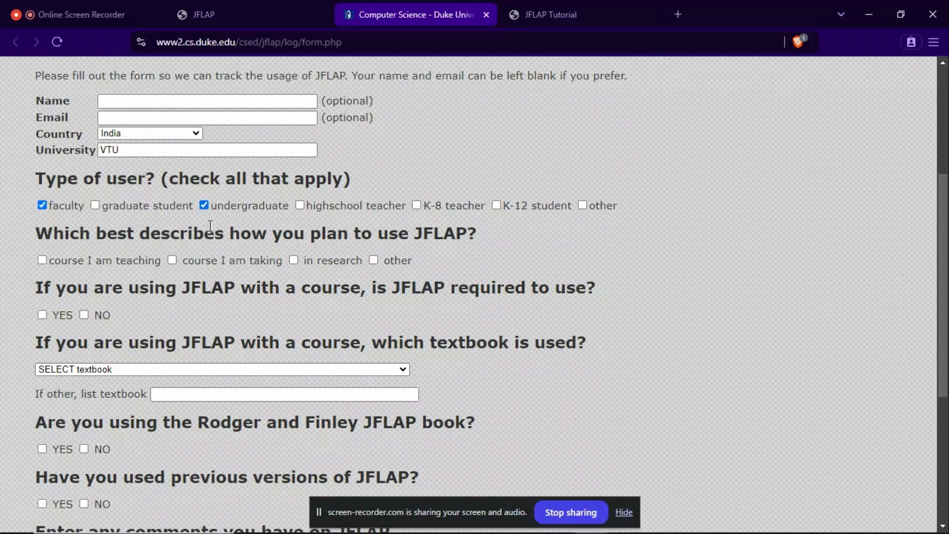
{"action": "left_click", "coordinate": [42, 206]}
{"action": "left_click", "coordinate": [173, 261]}
{"action": "scroll", "coordinate": [174, 266], "scroll_direction": "down", "scroll_amount": 1}
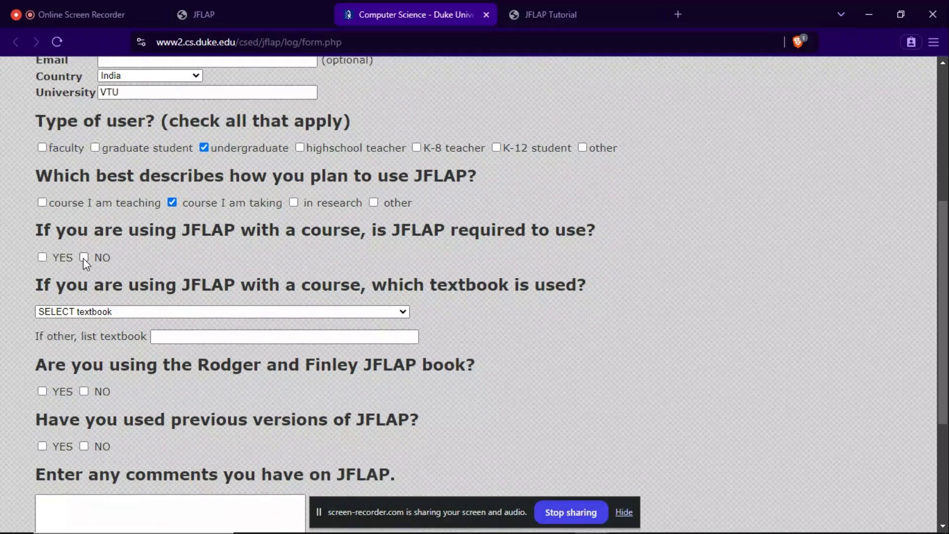
{"action": "left_click", "coordinate": [42, 257]}
- Choose the Martin textbook and answer NO to the Rodger and Finley book and previous versions
{"action": "scroll", "coordinate": [42, 255], "scroll_direction": "down", "scroll_amount": 2}
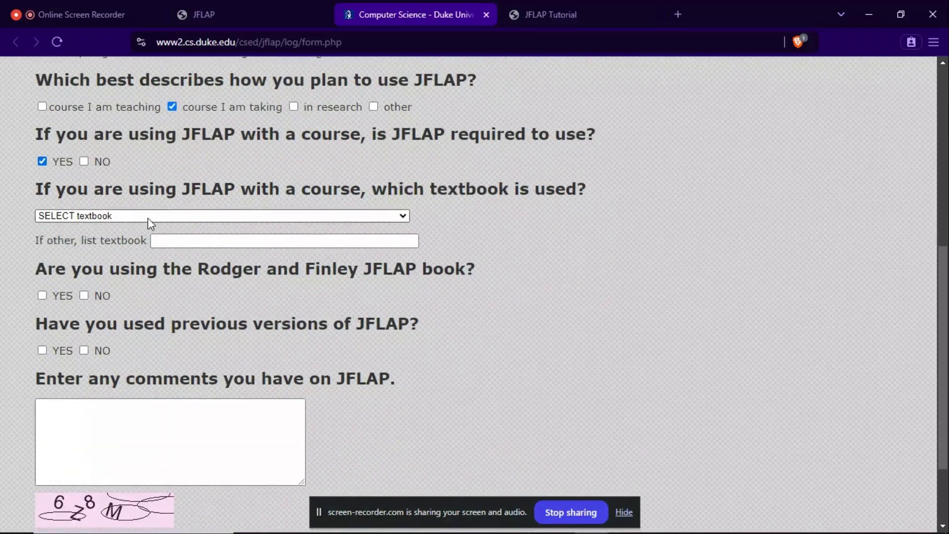
{"action": "left_click", "coordinate": [148, 217]}
{"action": "scroll", "coordinate": [148, 376], "scroll_direction": "down", "scroll_amount": 2}
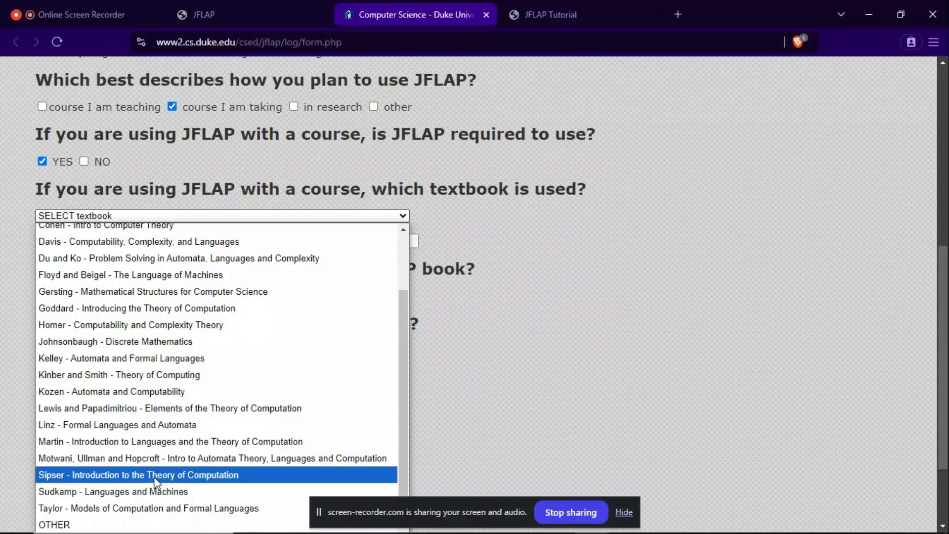
{"action": "left_click", "coordinate": [192, 447]}
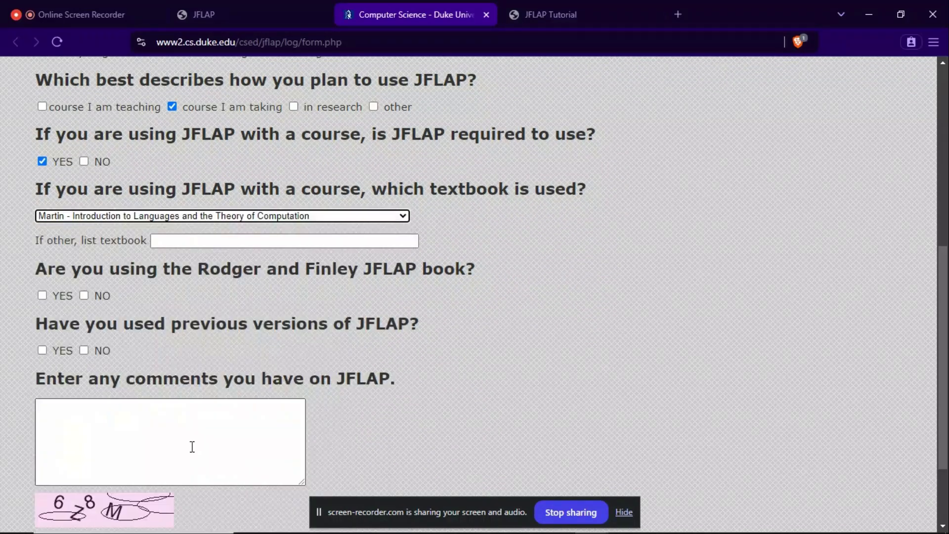
{"action": "scroll", "coordinate": [169, 280], "scroll_direction": "down", "scroll_amount": 1}
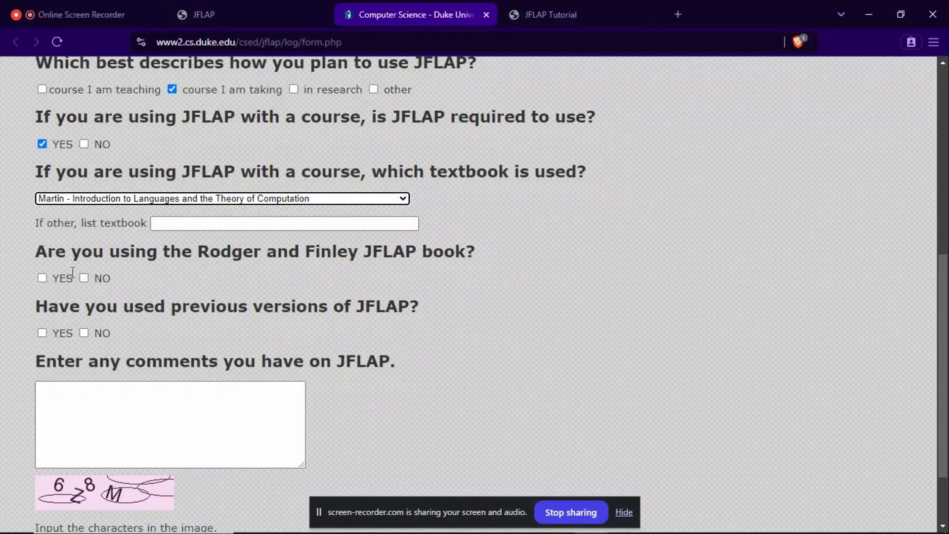
{"action": "scroll", "coordinate": [72, 272], "scroll_direction": "down", "scroll_amount": 1}
{"action": "left_click", "coordinate": [83, 251]}
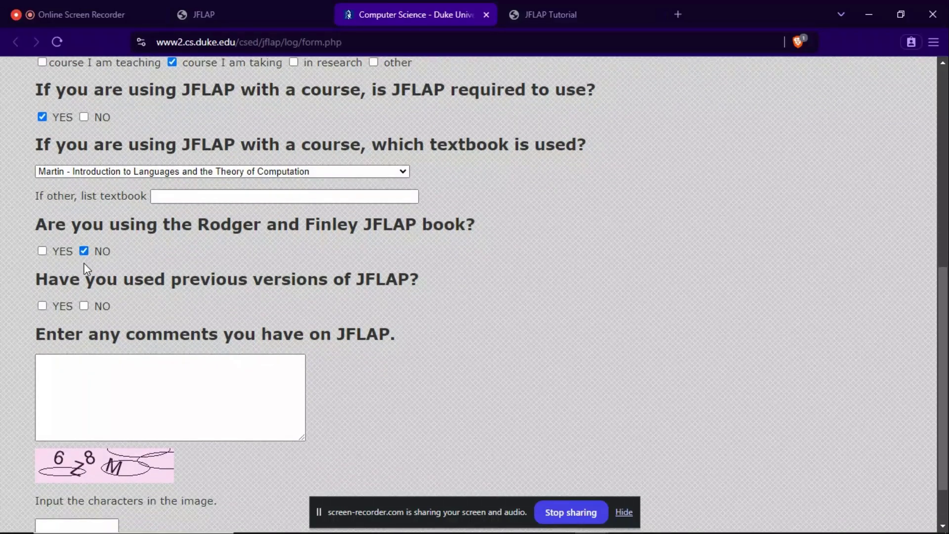
{"action": "left_click", "coordinate": [84, 306]}
- Enter 'nil' as the comment, fill in the image verification characters, and submit the form
{"action": "left_click", "coordinate": [93, 361]}
{"action": "type", "text": "nil"}
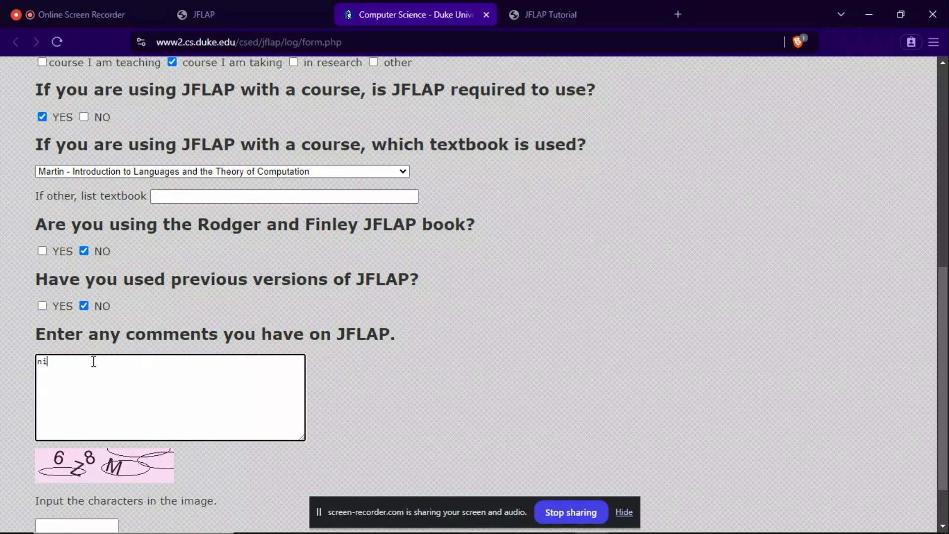
{"action": "scroll", "coordinate": [89, 428], "scroll_direction": "down", "scroll_amount": 2}
{"action": "left_click", "coordinate": [78, 466]}
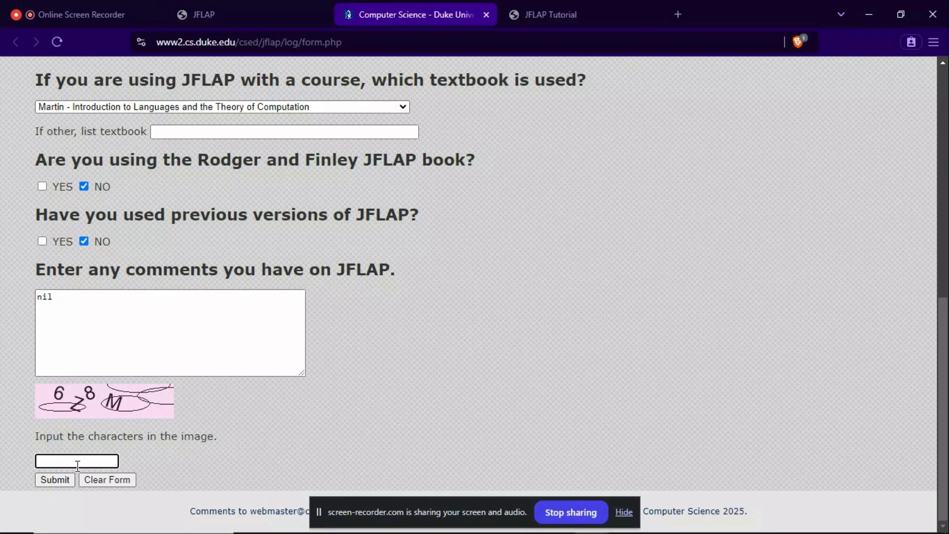
{"action": "type", "text": "6Z8M"}
{"action": "left_click", "coordinate": [55, 480]}
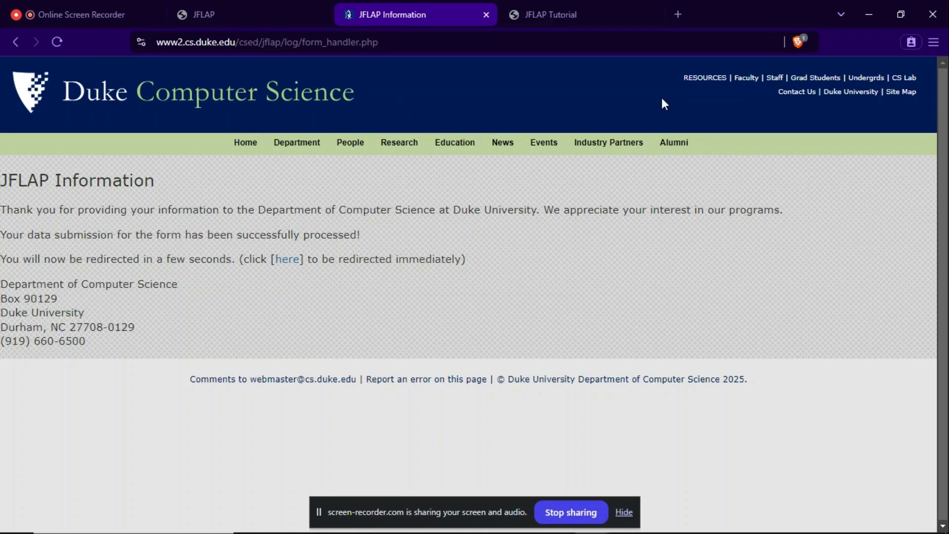
- Follow the redirect to the JFLAP SOFTWARE page and download the Version 7.1 jar
{"action": "left_click", "coordinate": [288, 259]}
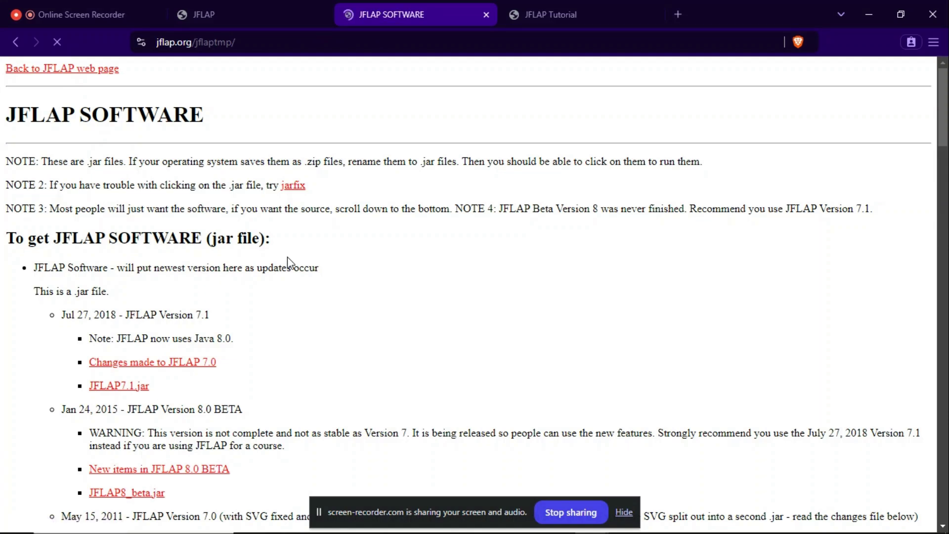
{"action": "scroll", "coordinate": [287, 257], "scroll_direction": "down", "scroll_amount": 2}
{"action": "scroll", "coordinate": [287, 257], "scroll_direction": "up", "scroll_amount": 2}
{"action": "scroll", "coordinate": [287, 257], "scroll_direction": "down", "scroll_amount": 1}
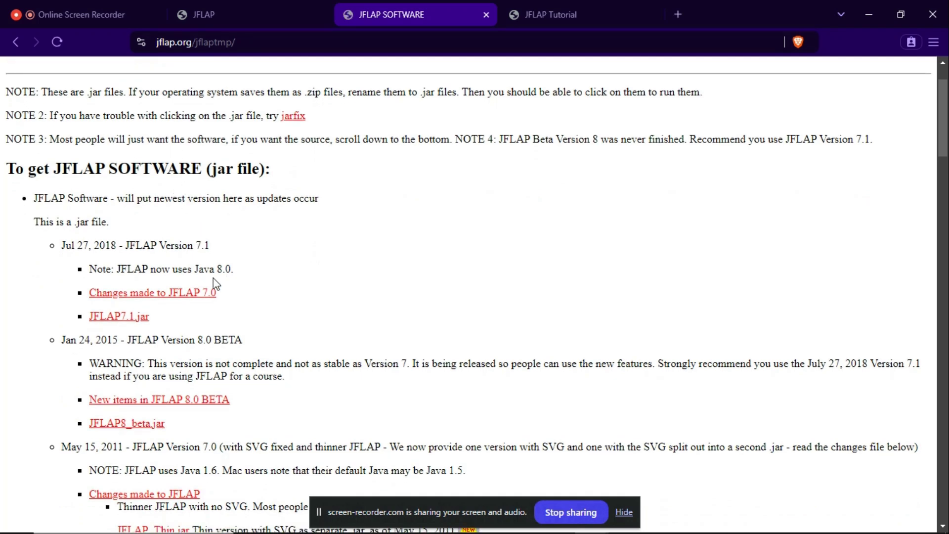
{"action": "scroll", "coordinate": [212, 277], "scroll_direction": "up", "scroll_amount": 1}
{"action": "scroll", "coordinate": [213, 278], "scroll_direction": "down", "scroll_amount": 1}
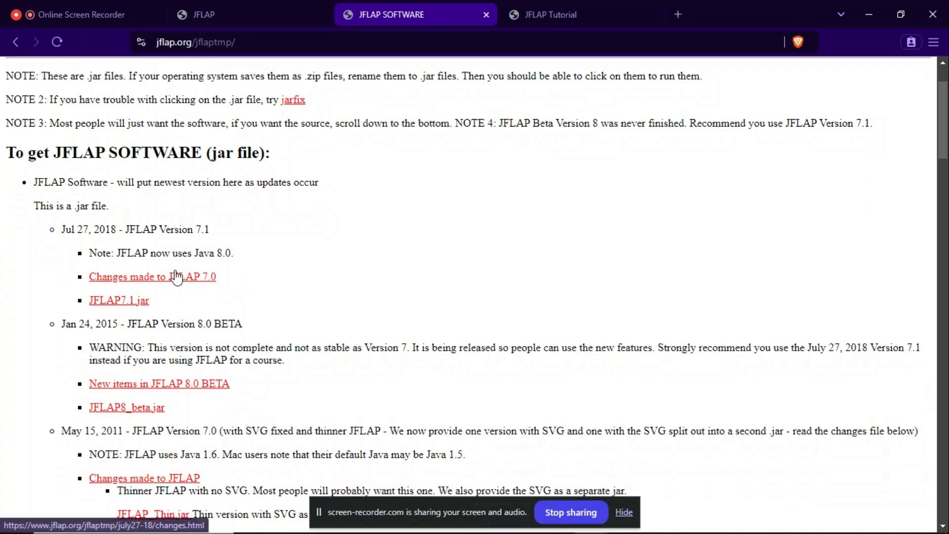
{"action": "left_click", "coordinate": [124, 302]}
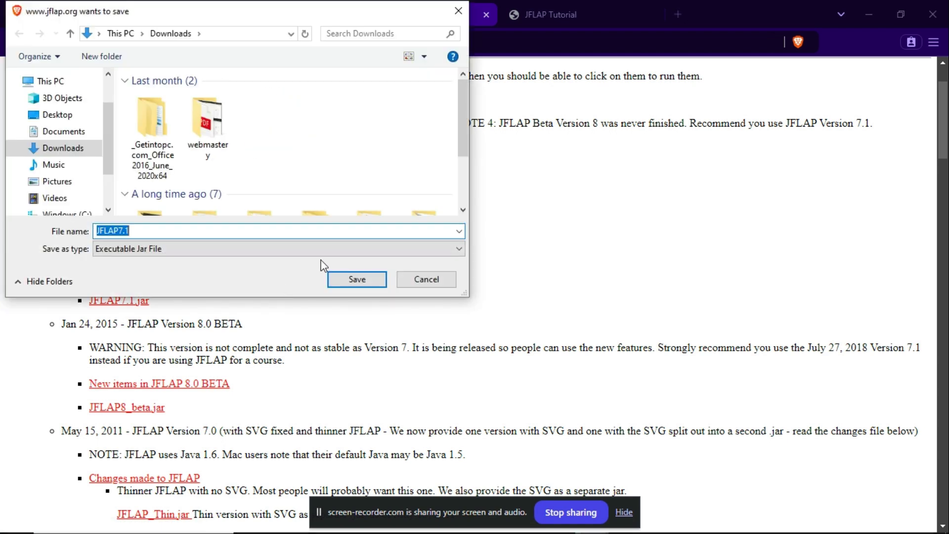
- Save JFLAP7.1.jar to Downloads and open it from the recent downloads list
{"action": "left_click", "coordinate": [353, 280]}
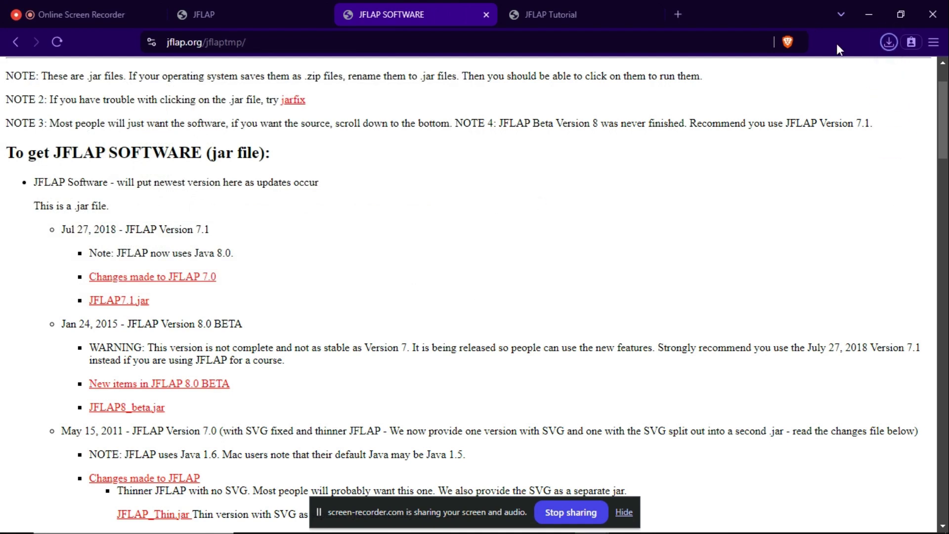
{"action": "left_click", "coordinate": [885, 46]}
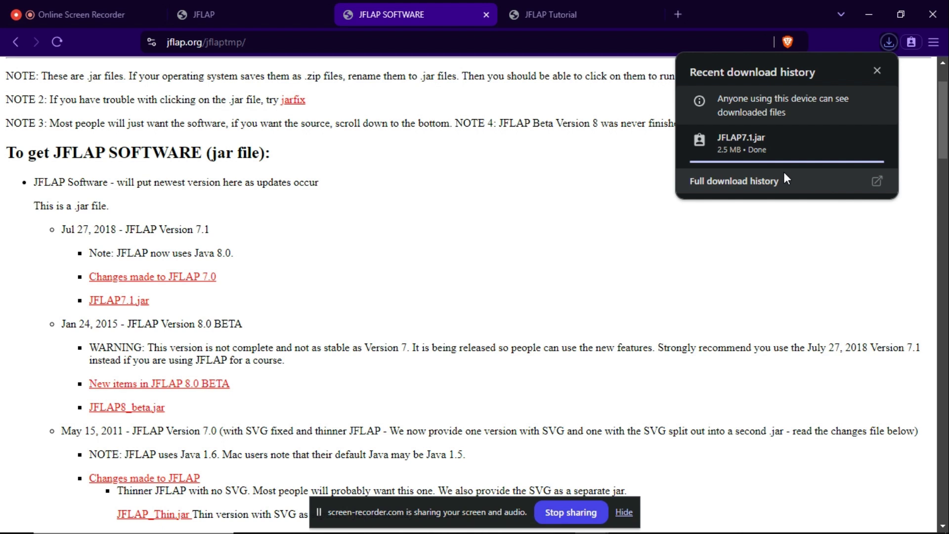
{"action": "left_click", "coordinate": [657, 202]}
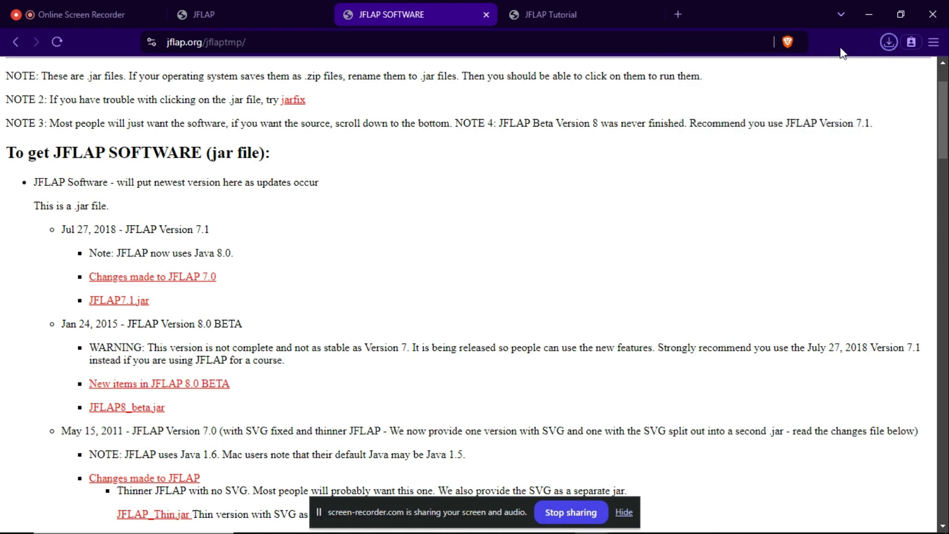
{"action": "left_click", "coordinate": [886, 45]}
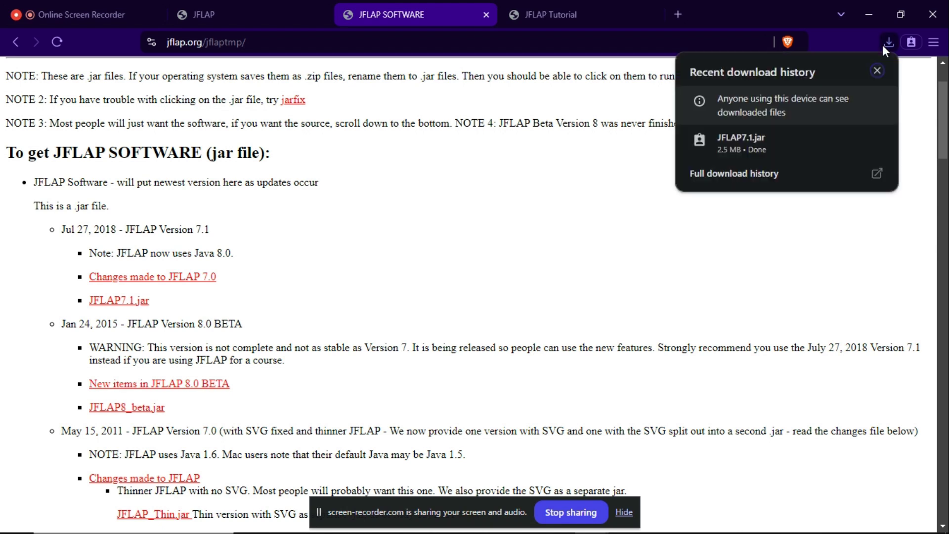
{"action": "mouse_move", "coordinate": [811, 150]}
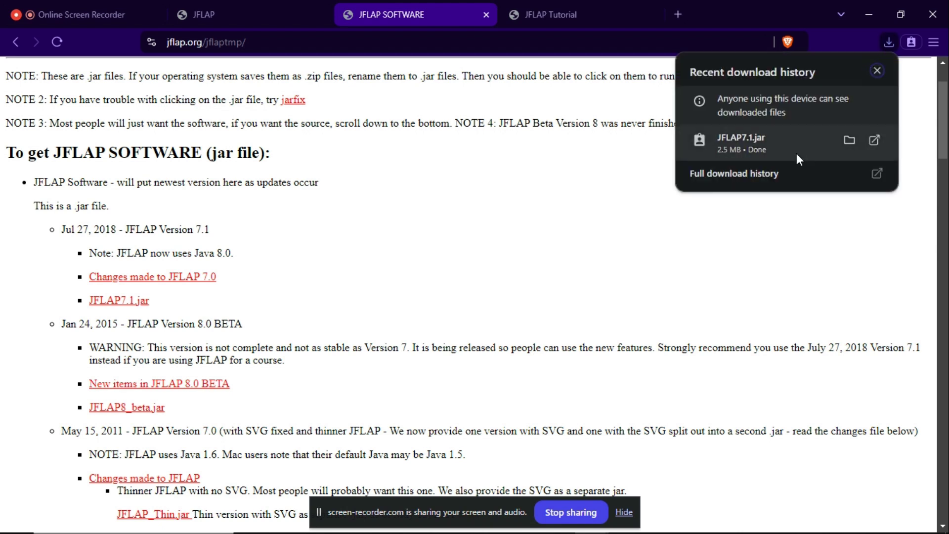
{"action": "left_click", "coordinate": [797, 154]}
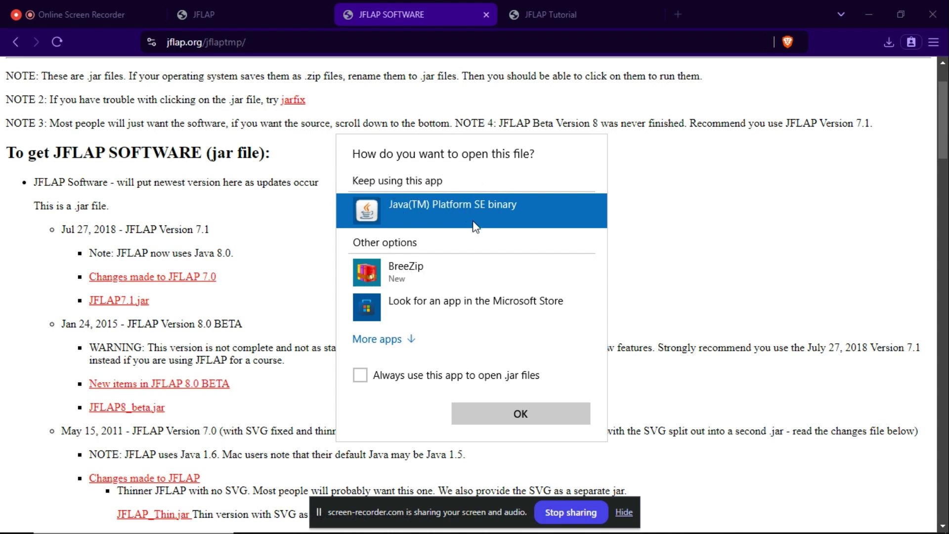
- Run JFLAP7.1.jar with Java(TM) Platform SE binary, leaving 'Always use' unchecked
{"action": "left_click", "coordinate": [443, 381]}
{"action": "left_click", "coordinate": [425, 379]}
{"action": "left_click", "coordinate": [479, 416]}
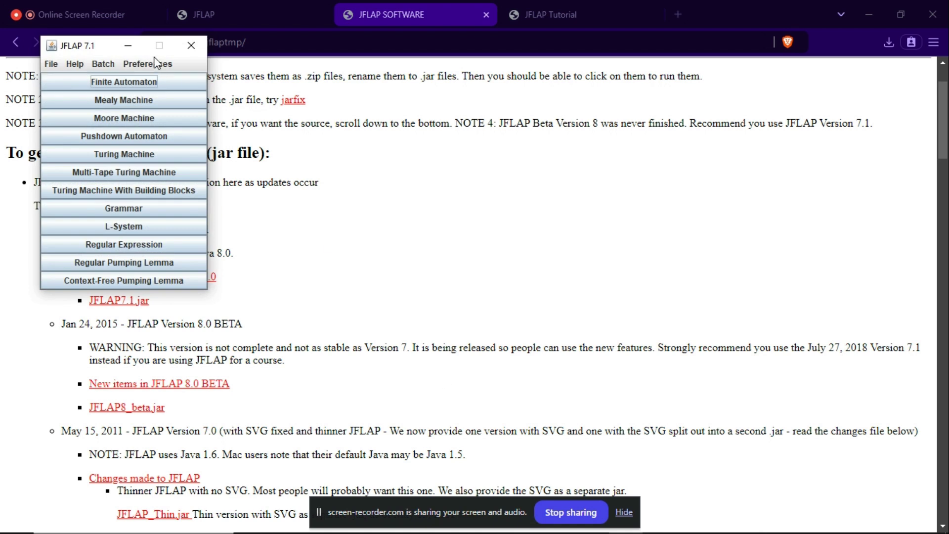
- Drag the JFLAP 7.1 main menu window by its title bar to the screen centre
{"action": "left_click_drag", "start_coordinate": [110, 53], "coordinate": [445, 134]}
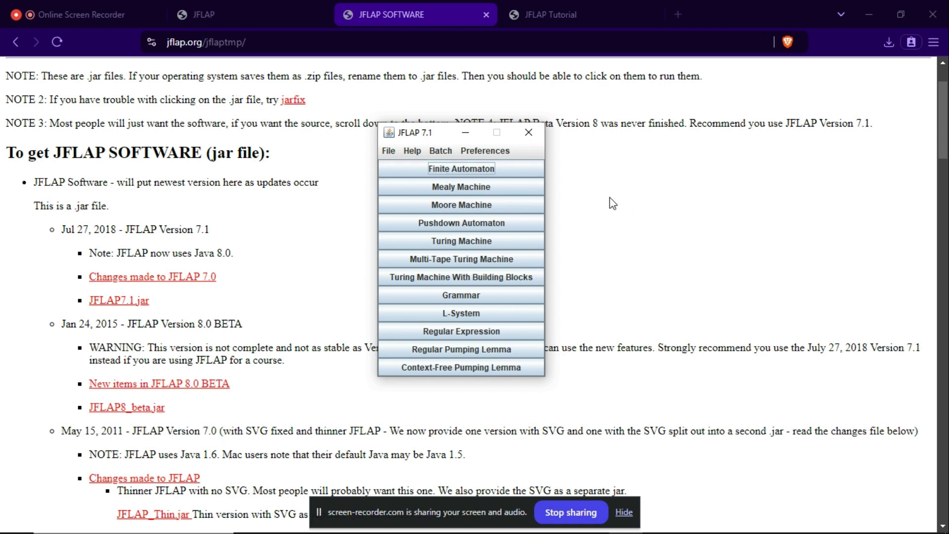
{"action": "scroll", "coordinate": [573, 194], "scroll_direction": "up", "scroll_amount": 2}
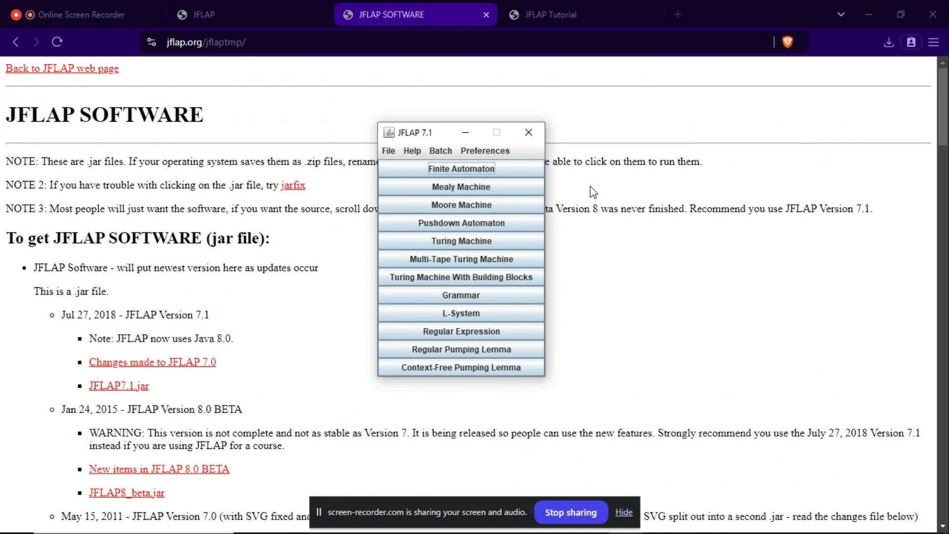